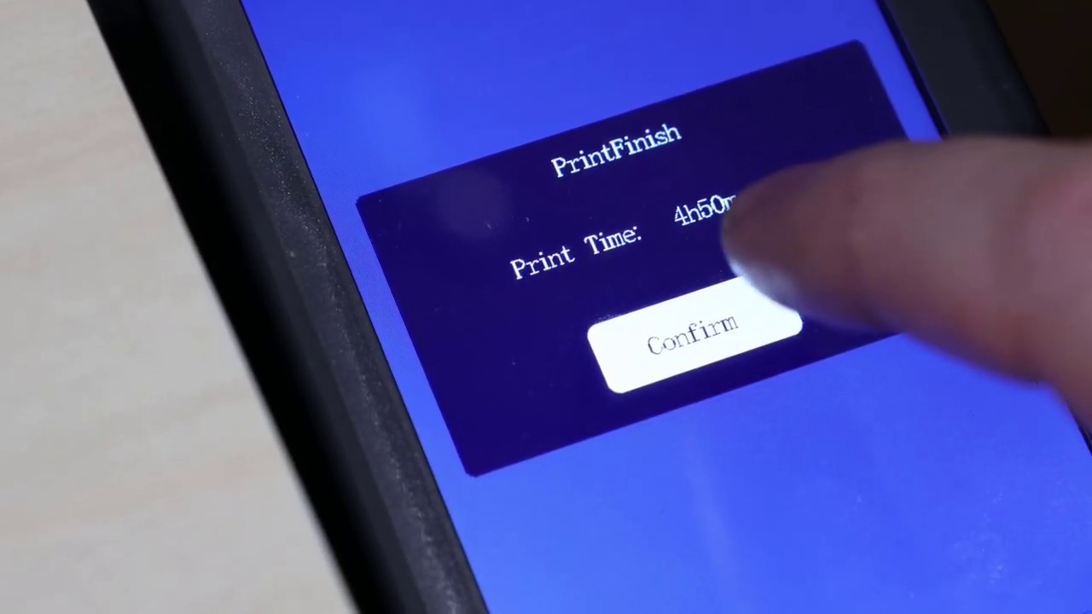
Confirm the PrintFinish notice on the machine's touchscreen to return to its main menu.
left_click(693, 337)
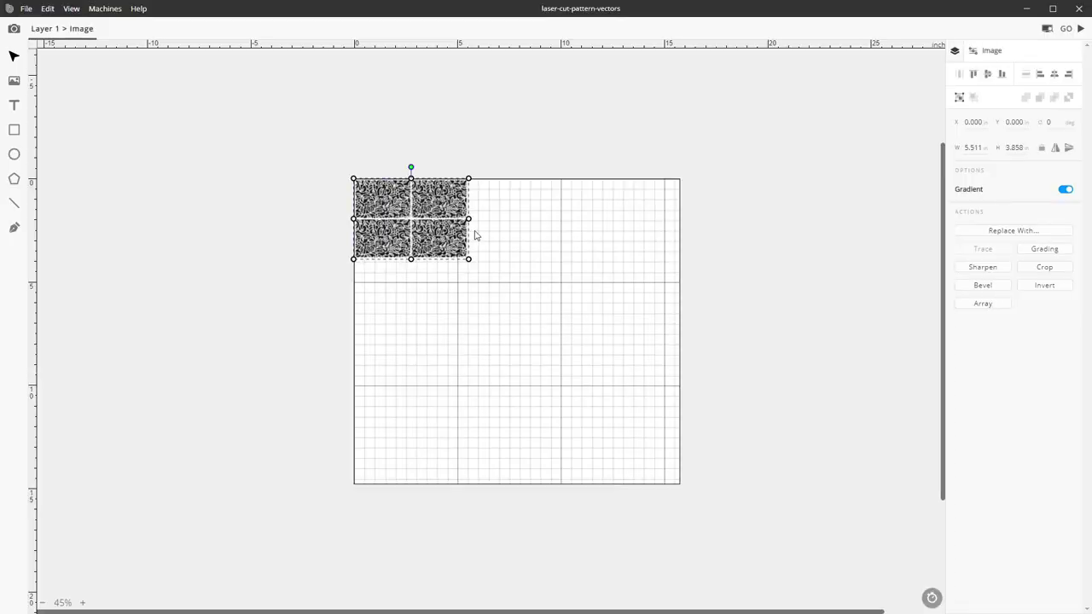
Move the lace image to X 0.936 / Y 0.954 and capture a camera preview of the bed behind it.
scroll(475, 236, "up", 5)
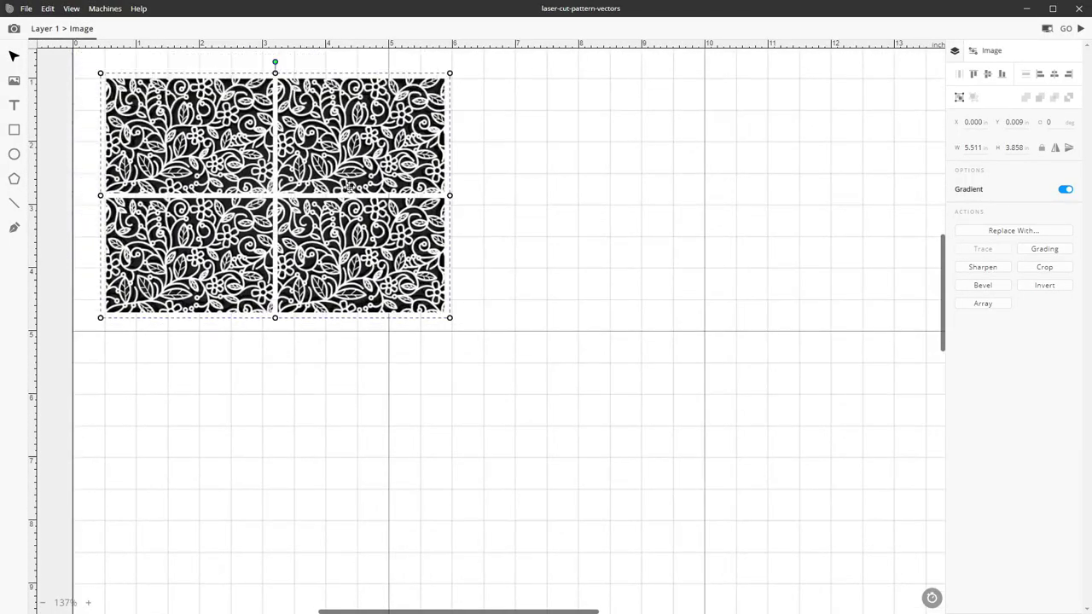
left_click_drag(350, 186, 371, 184)
scroll(347, 204, "down", 3)
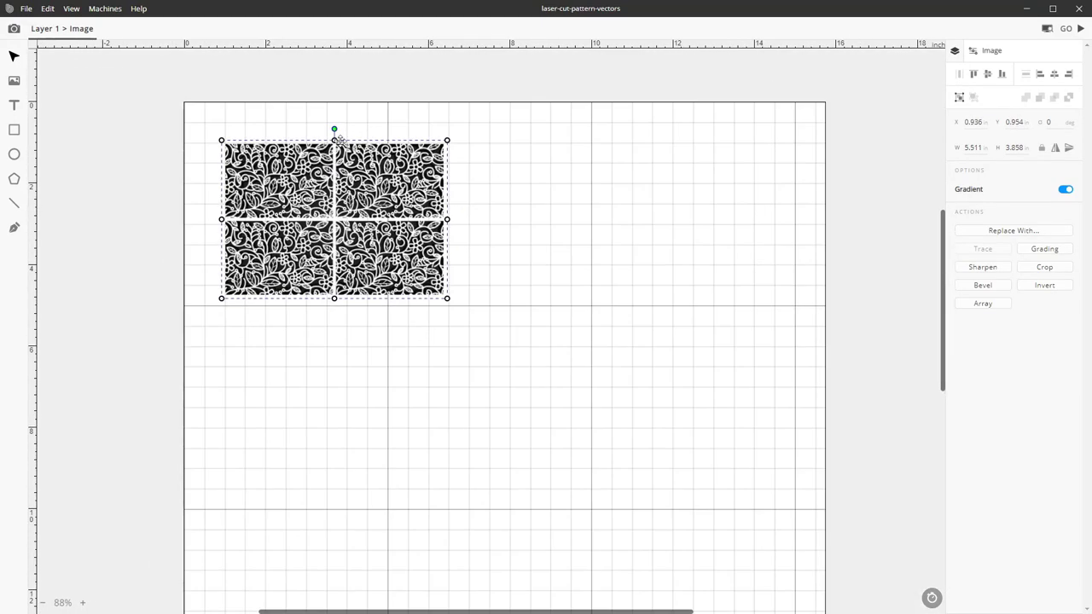
left_click(341, 117)
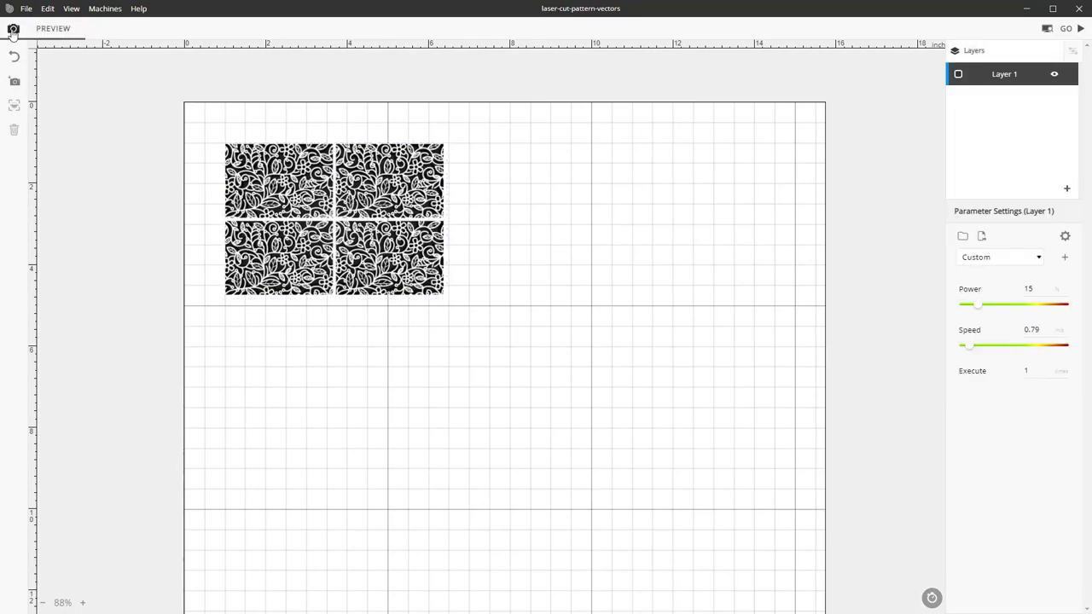
left_click(13, 86)
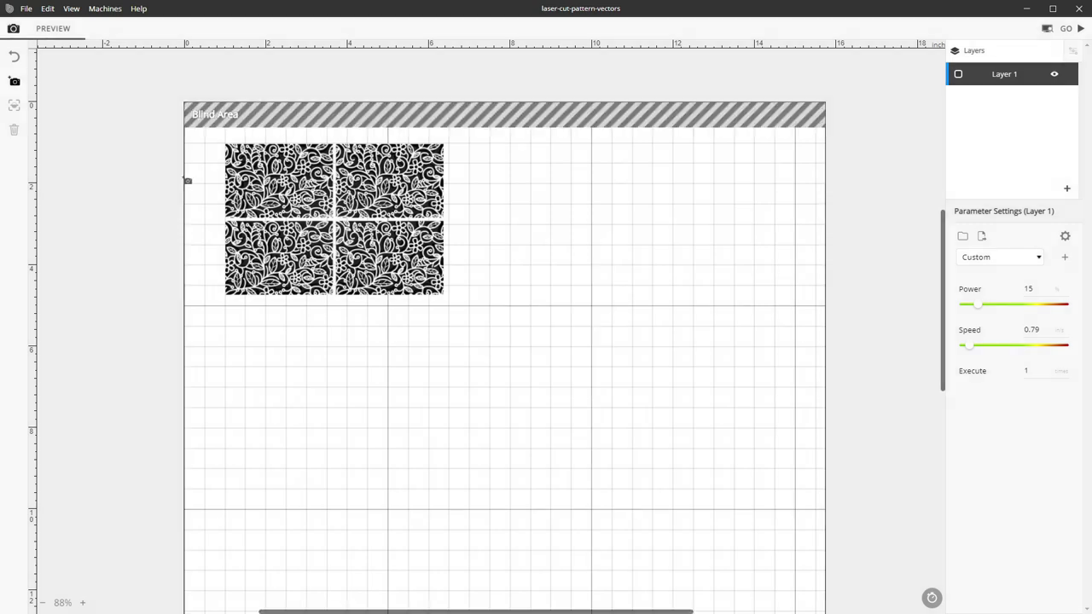
left_click_drag(173, 90, 684, 480)
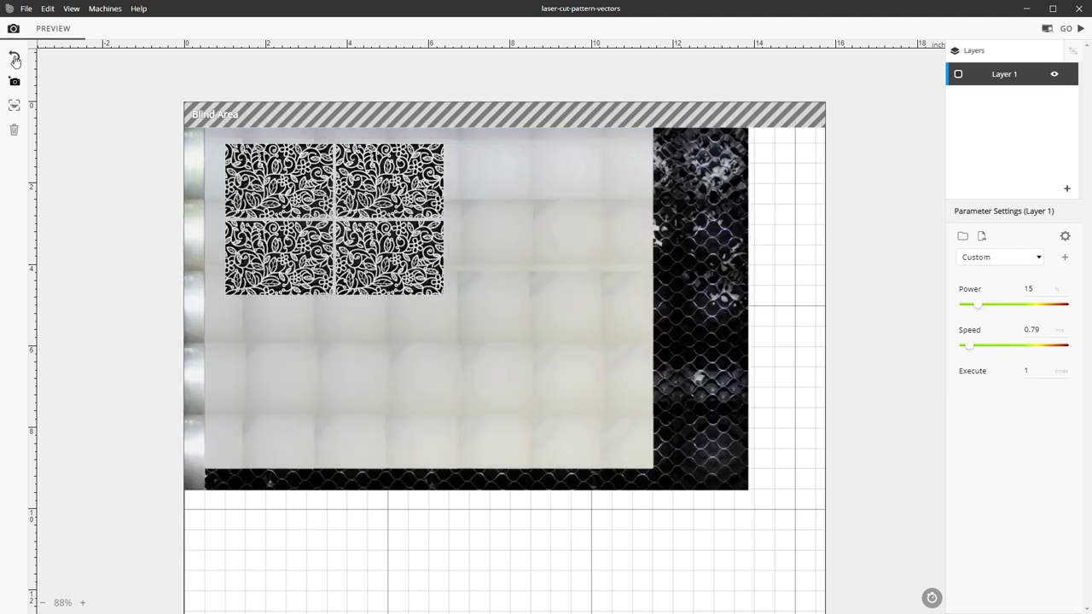
Crop the lace image down to its top-left tile, 2.763 × 1.944.
left_click(283, 185)
scroll(283, 186, "up", 3)
left_click(1044, 250)
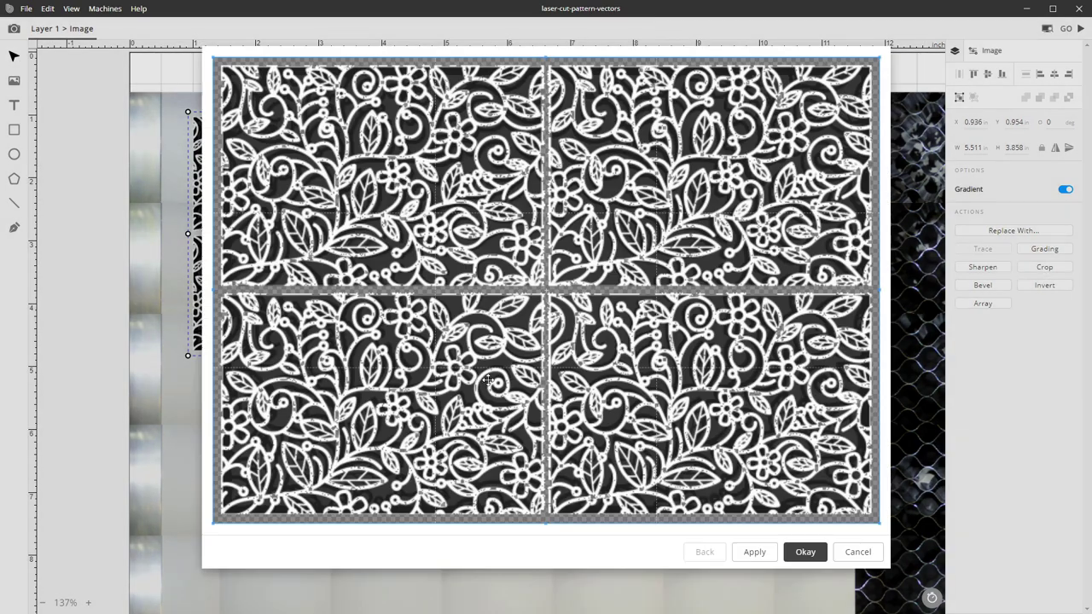
left_click_drag(545, 526, 530, 293)
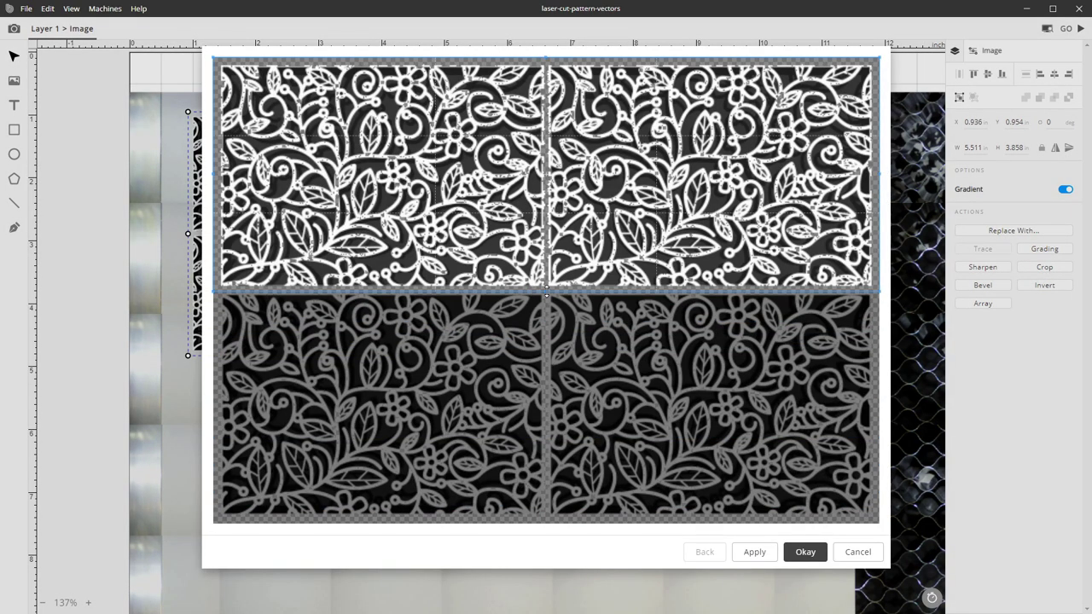
left_click_drag(878, 166, 550, 205)
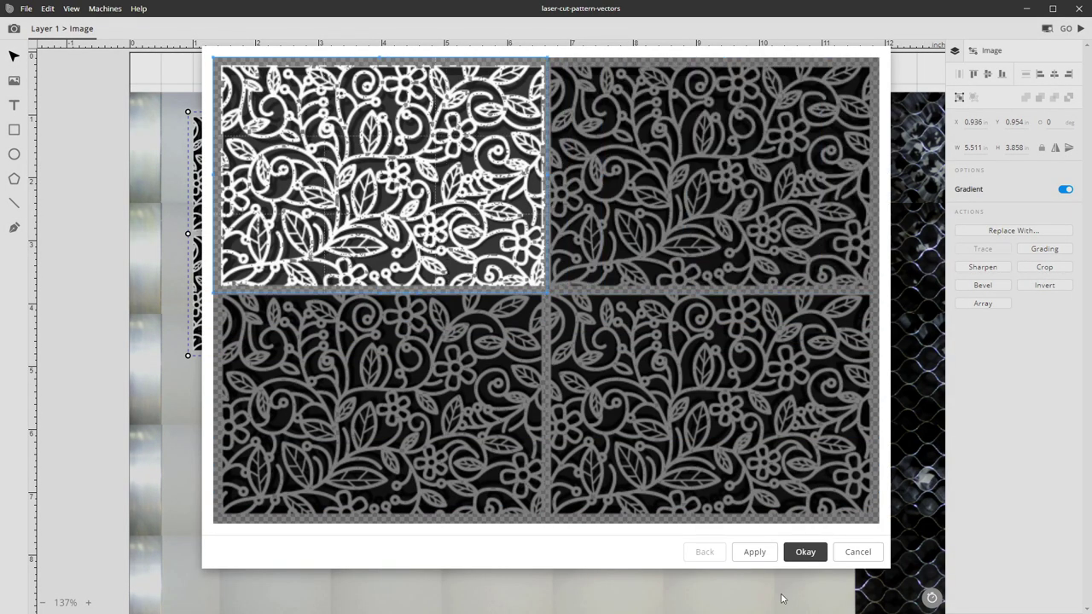
left_click(754, 552)
left_click(803, 552)
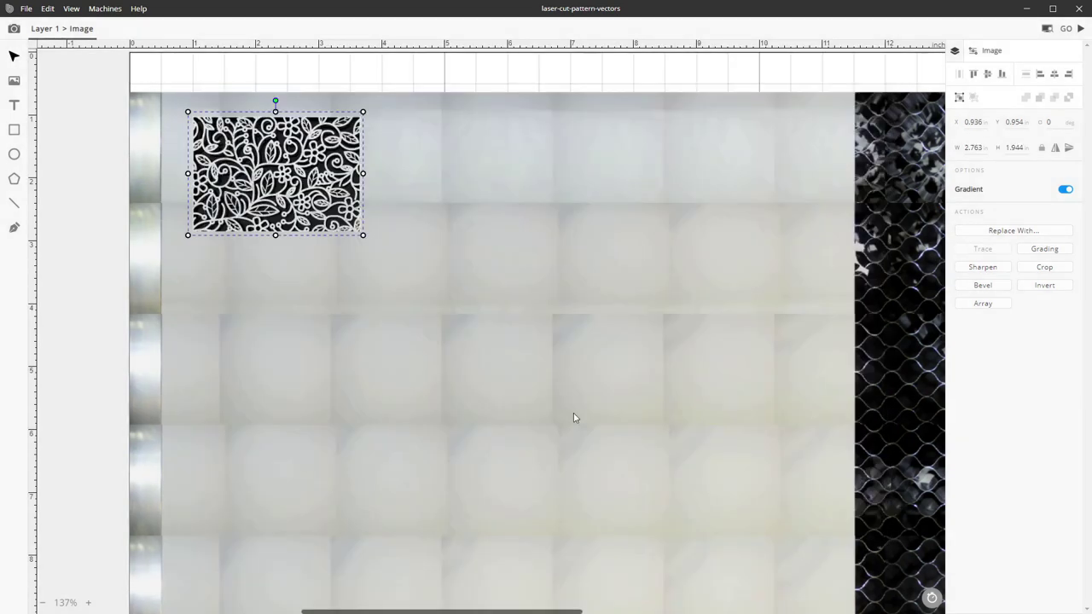
Turn off Gradient so the tile becomes black-and-white at threshold brightness 128.
scroll(255, 128, "up", 6)
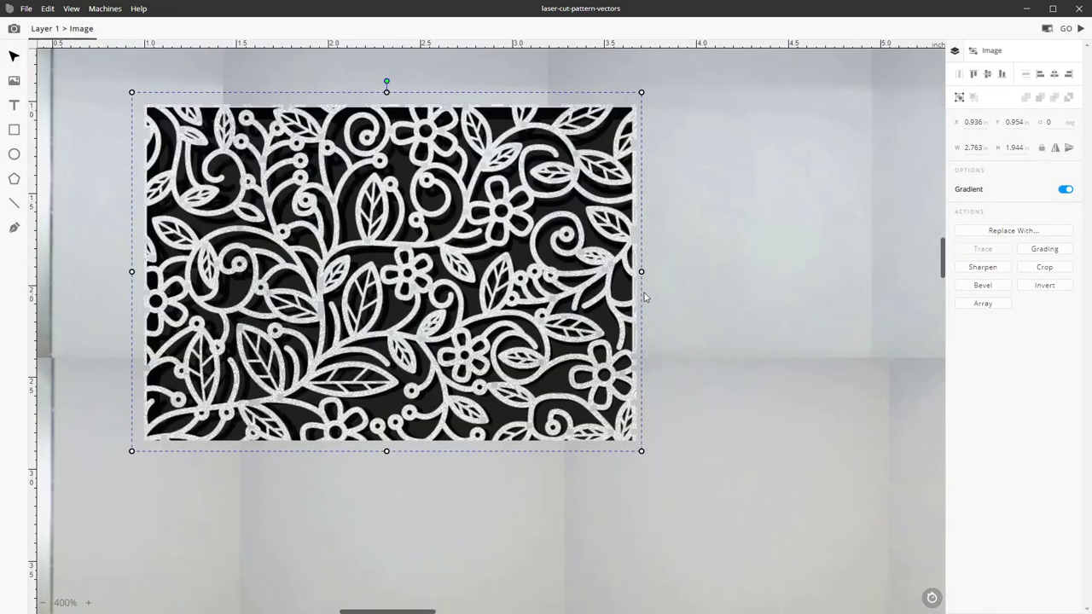
left_click(1064, 191)
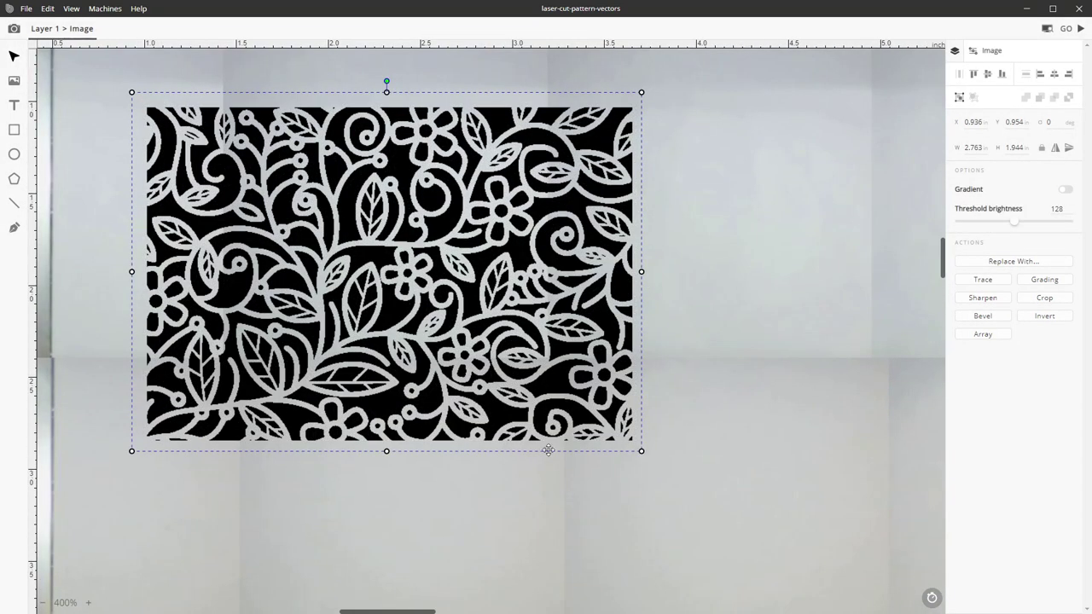
scroll(884, 404, "down", 3)
Trace the larger and the smaller left lace images into vector paths.
key("Escape")
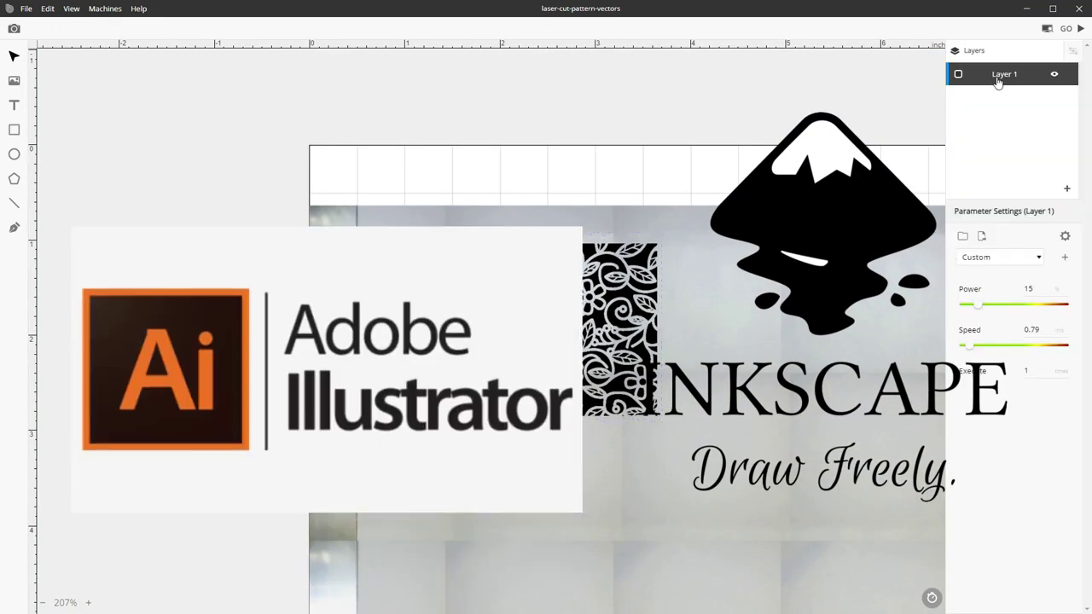
left_click(597, 345)
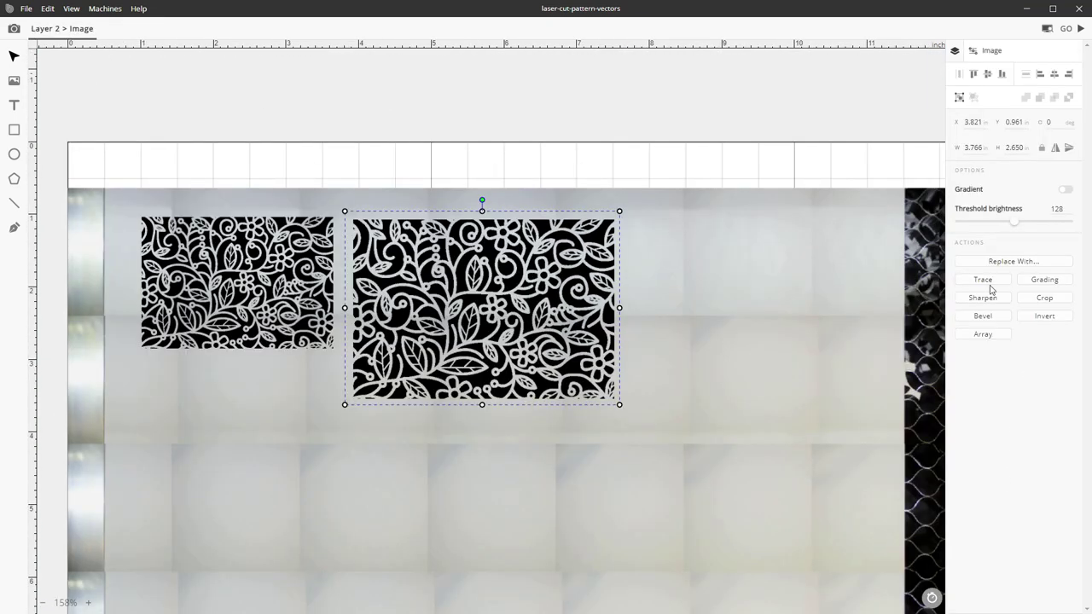
left_click(995, 282)
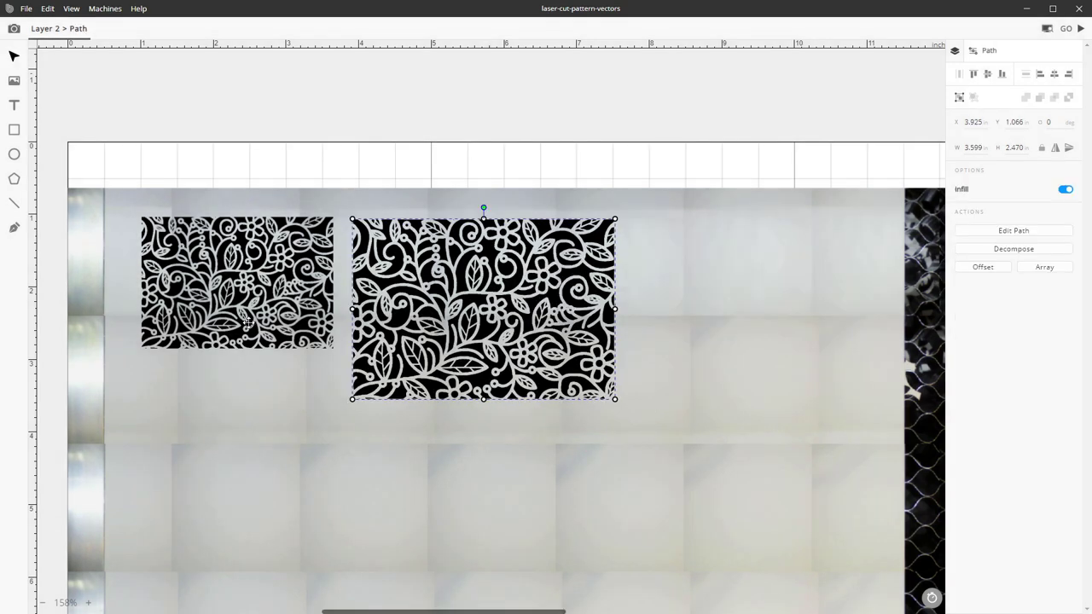
left_click(254, 321)
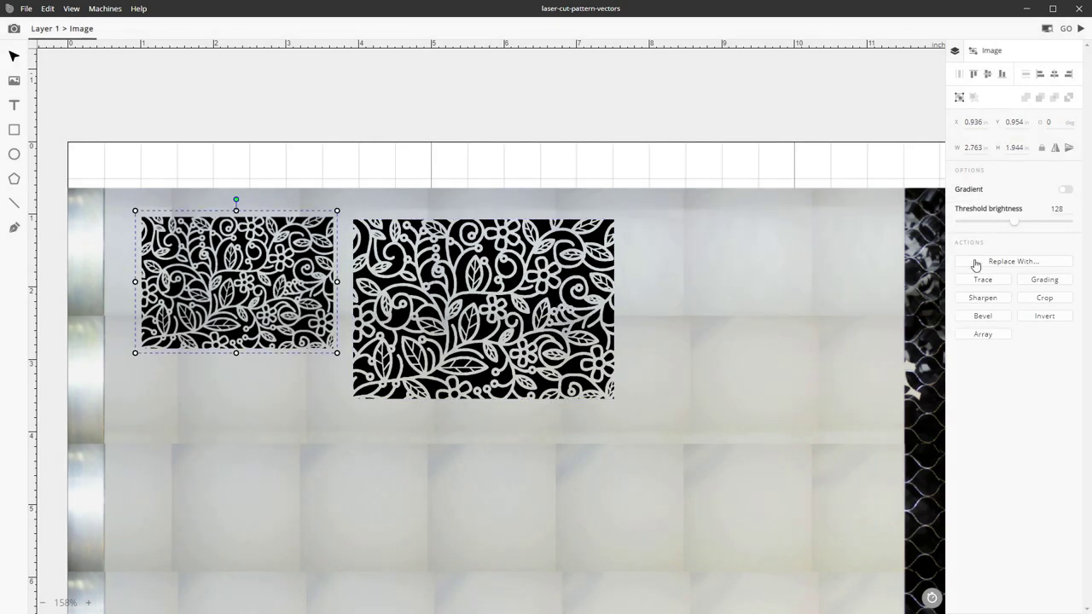
left_click(972, 281)
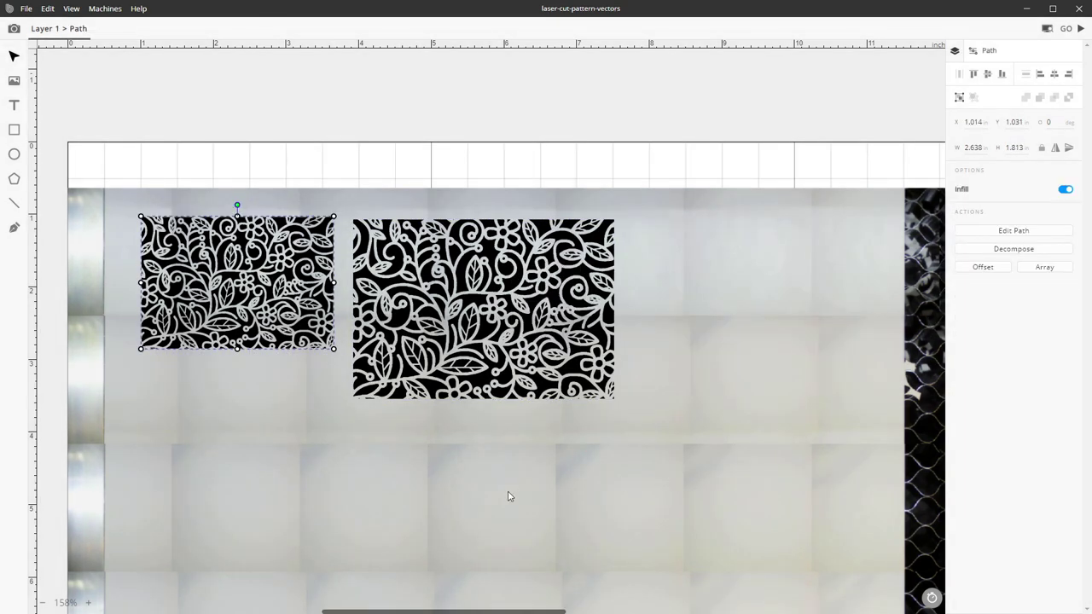
Switch Infill off on the right and left traced lace paths to show them as outlines.
left_click(508, 497)
left_click(409, 314)
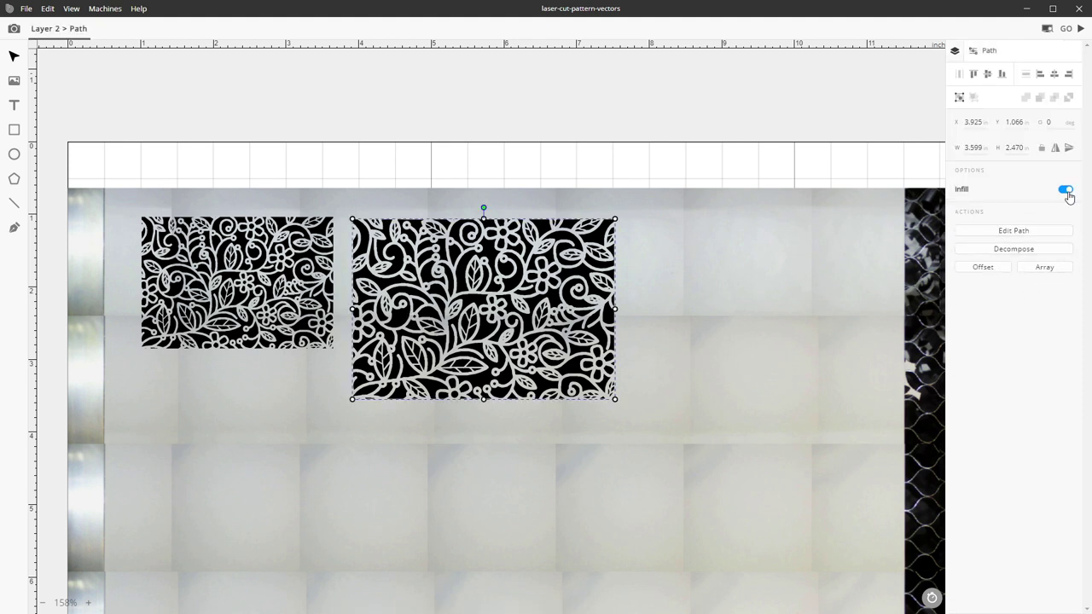
left_click(1065, 190)
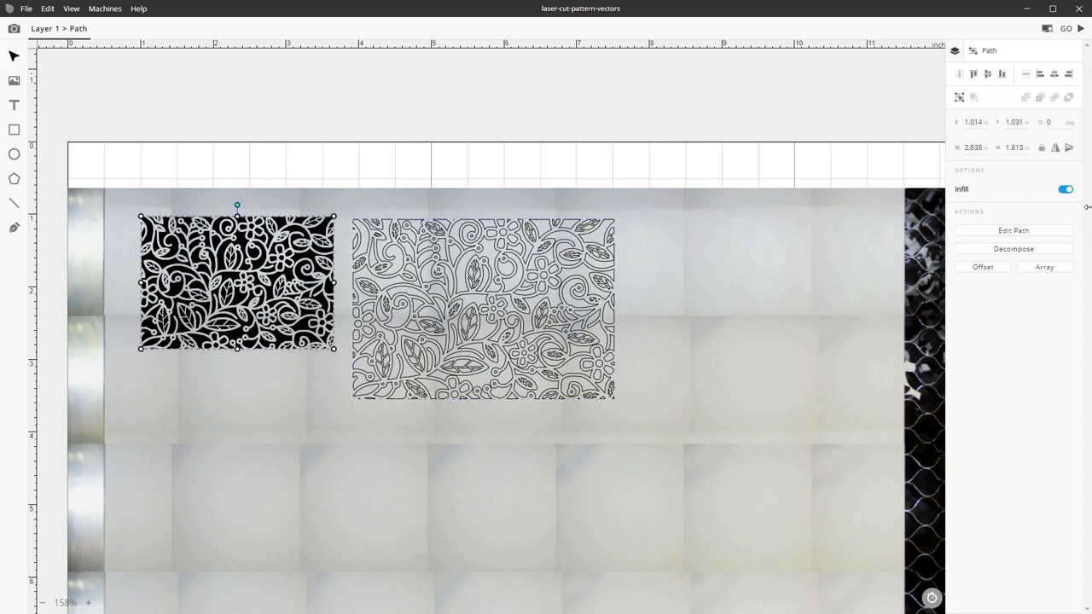
left_click(1066, 190)
left_click(682, 336)
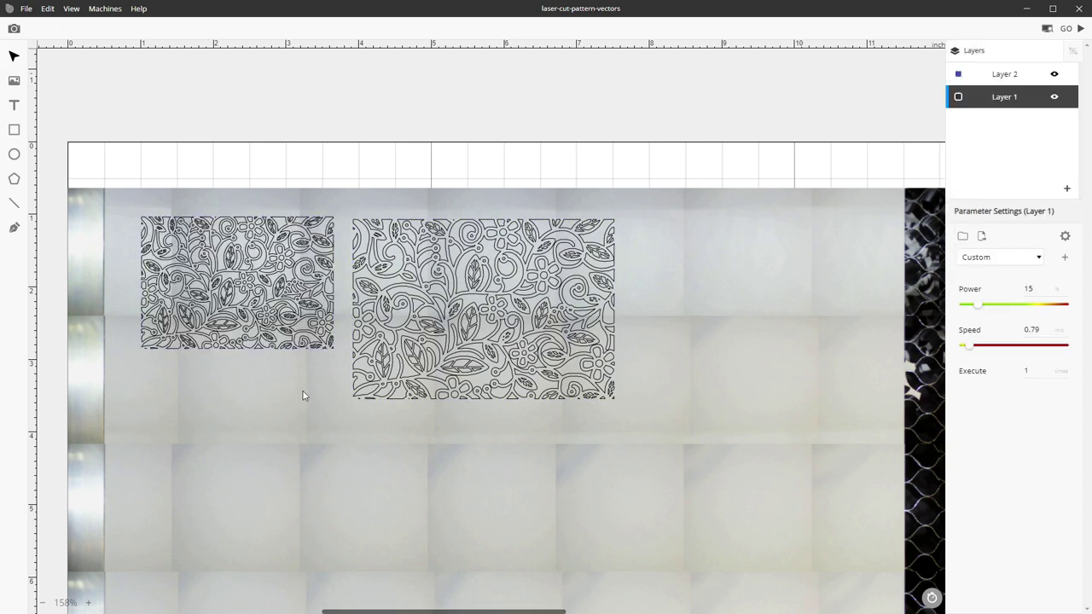
scroll(394, 281, "up", 2)
Add Layer 3 and draw one rectangle around the right lace pattern and one around the left.
left_click(1066, 190)
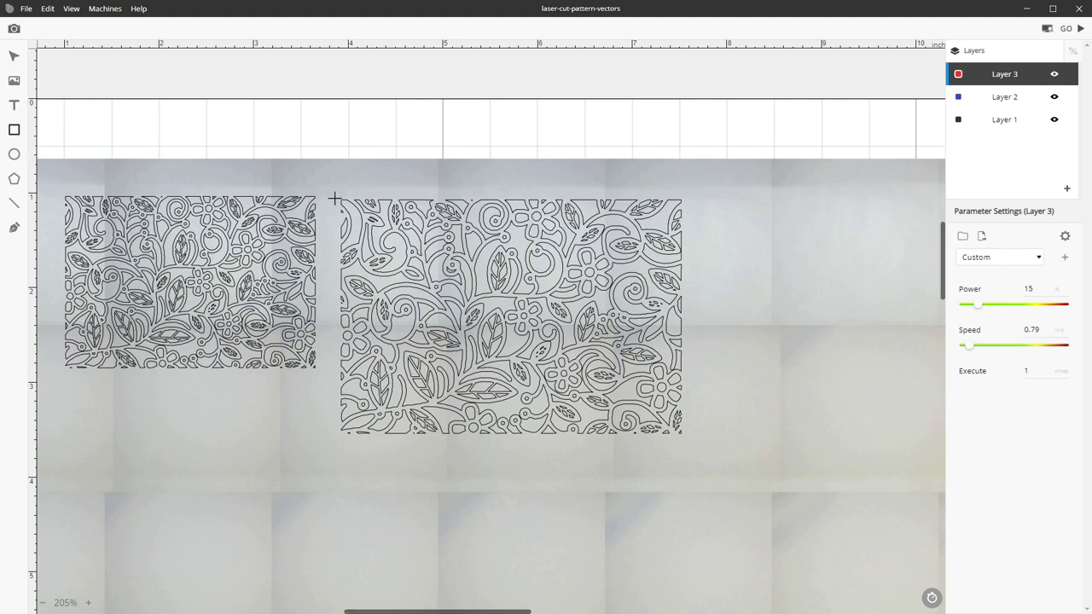
left_click_drag(333, 193, 688, 437)
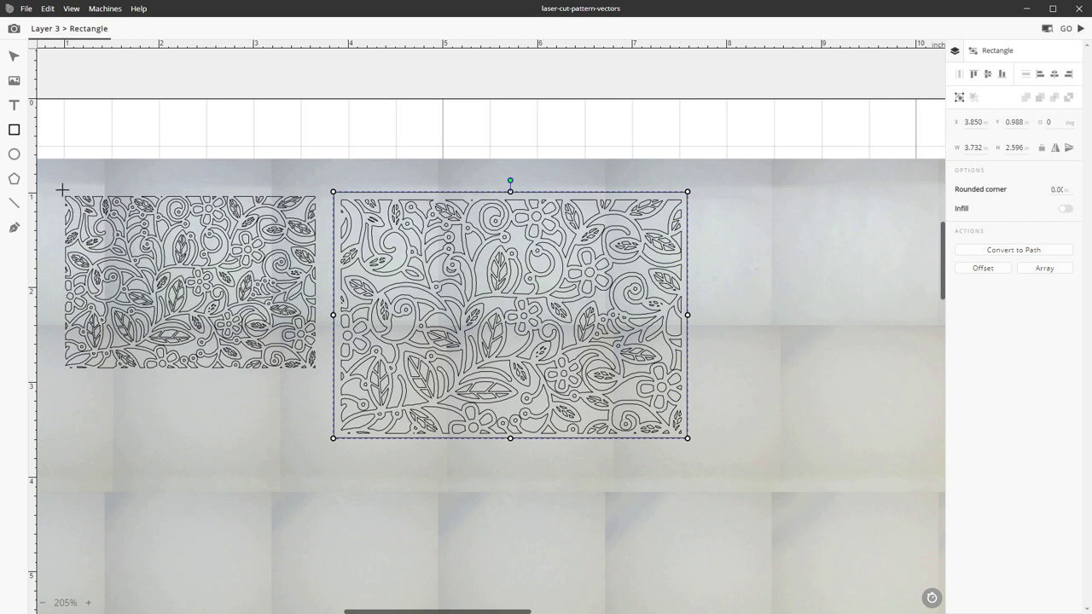
mouse_move(145, 295)
left_mouse_down()
mouse_move(316, 383)
mouse_move(322, 375)
left_mouse_up()
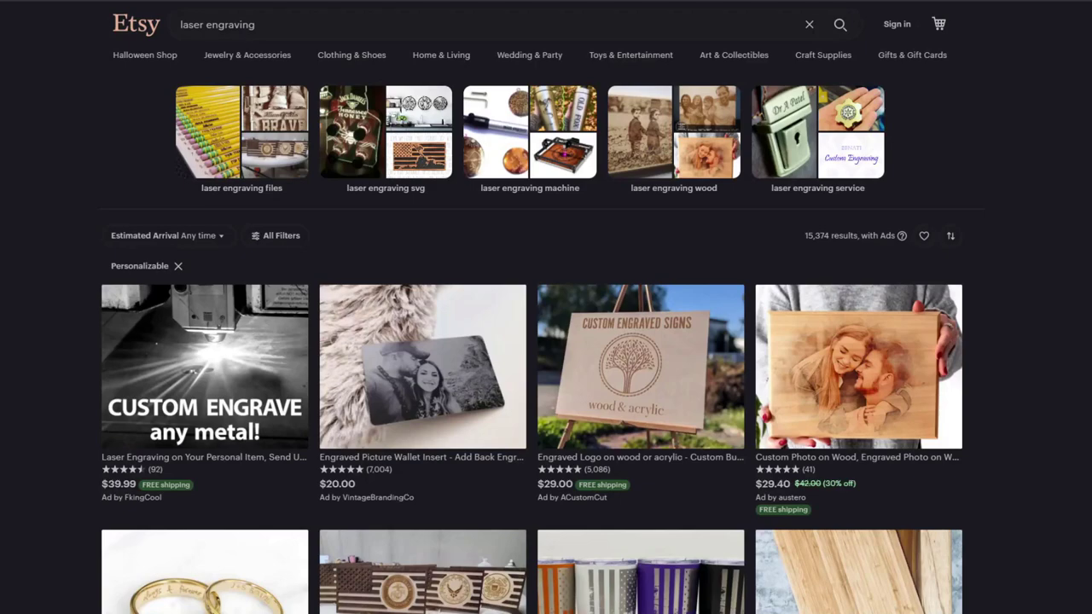
Scroll the laser engraving results down to laser-cut files like the $3.00 Star Wars Calendar.
scroll(545, 341, "down", 5)
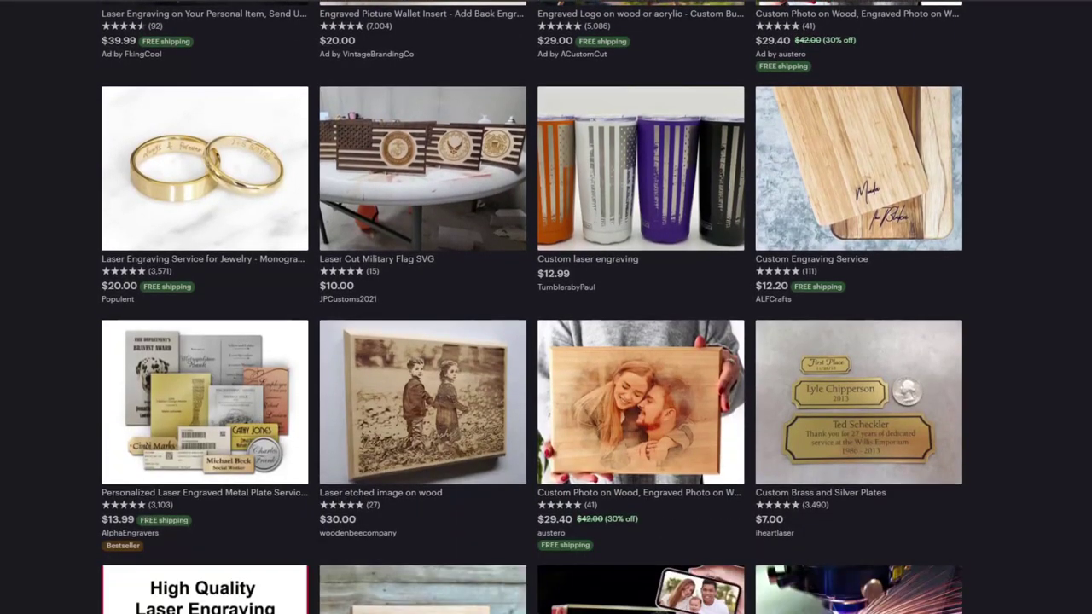
scroll(546, 341, "down", 6)
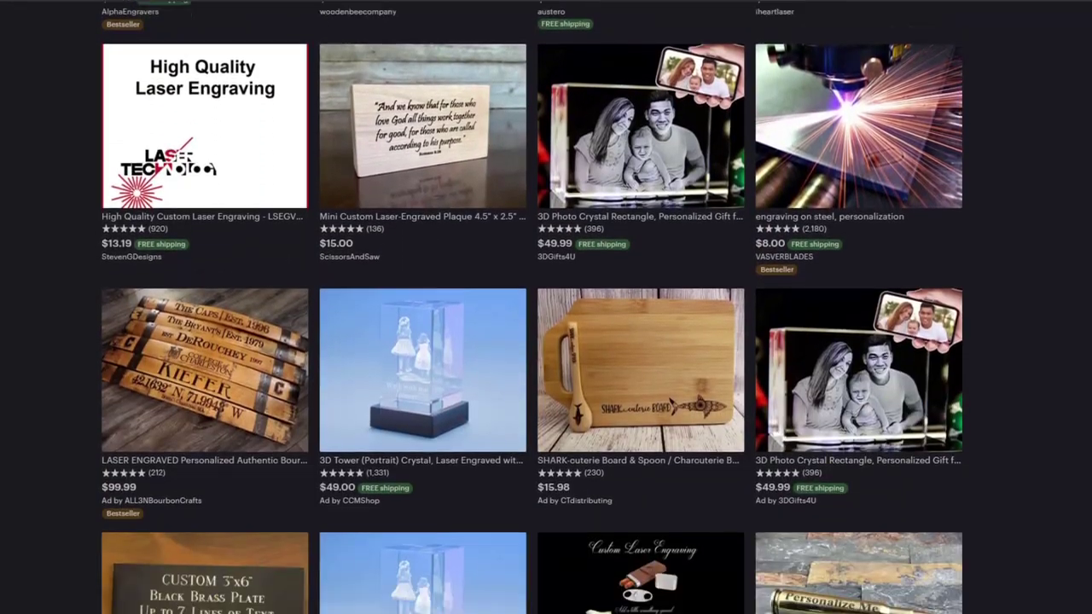
scroll(545, 341, "down", 5)
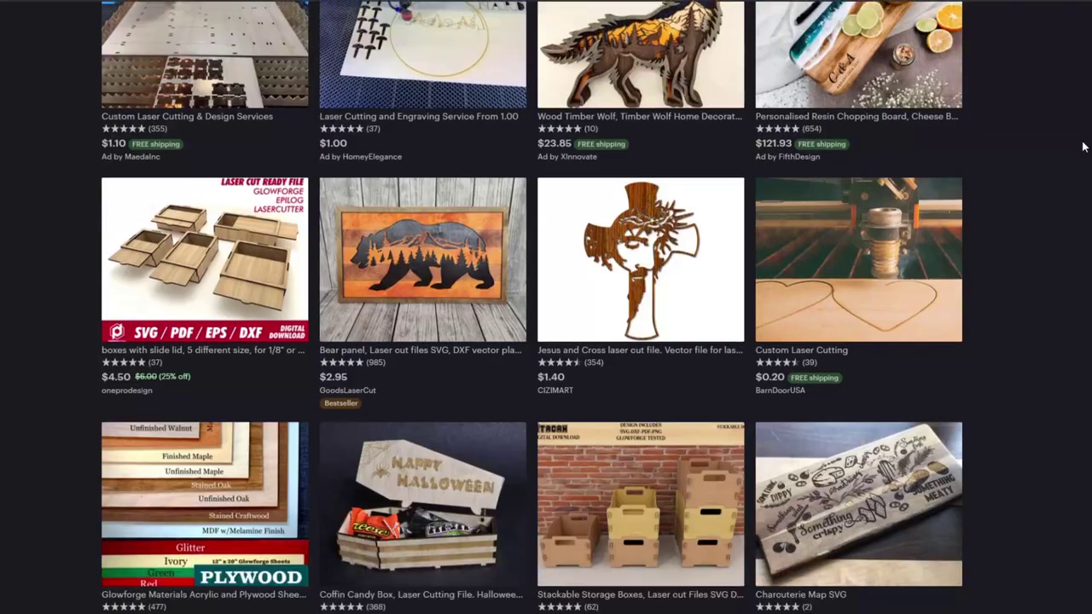
scroll(1081, 147, "down", 4)
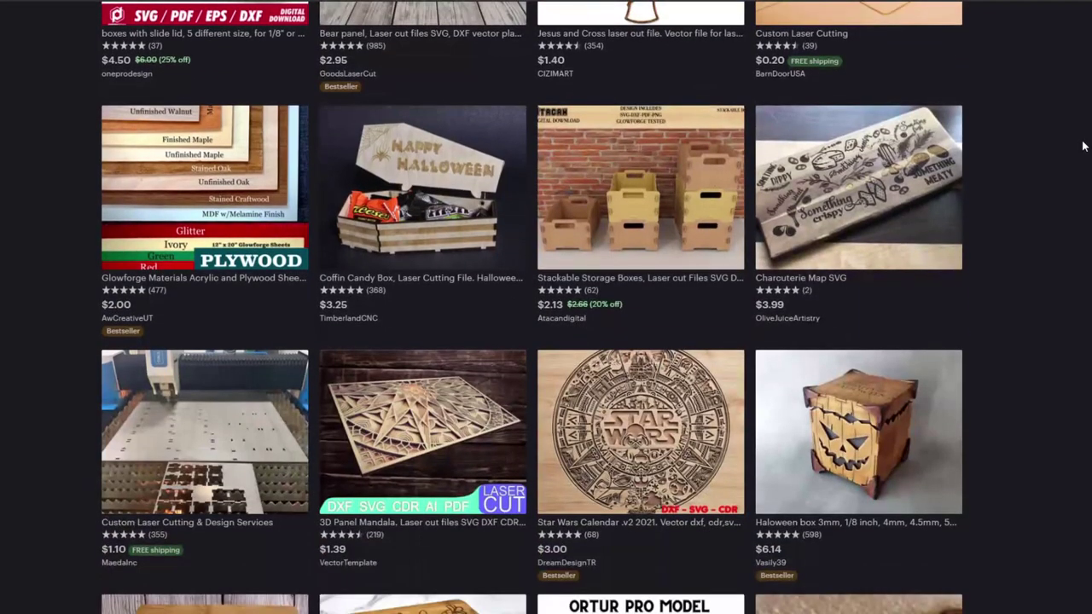